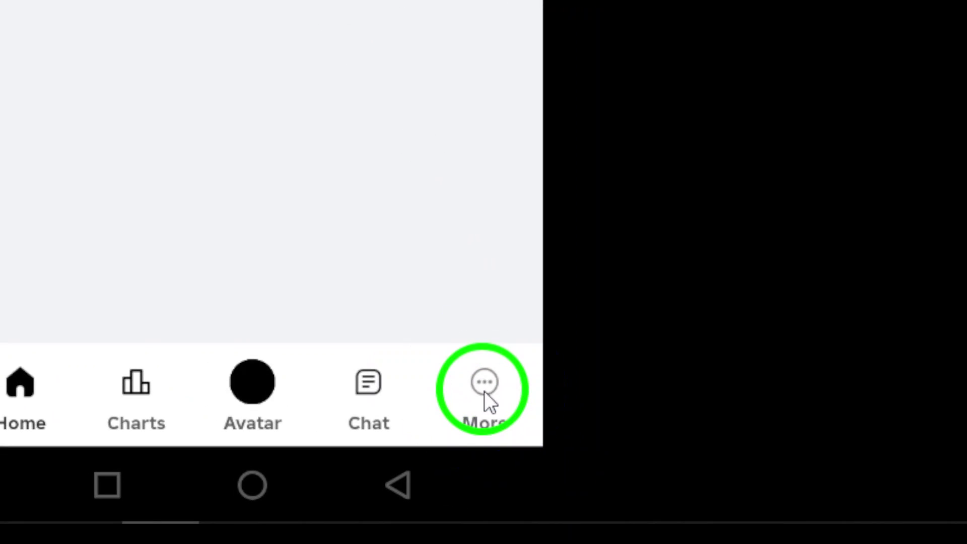
Reach the Settings list via the More page
{"action": "left_click", "coordinate": [580, 474]}
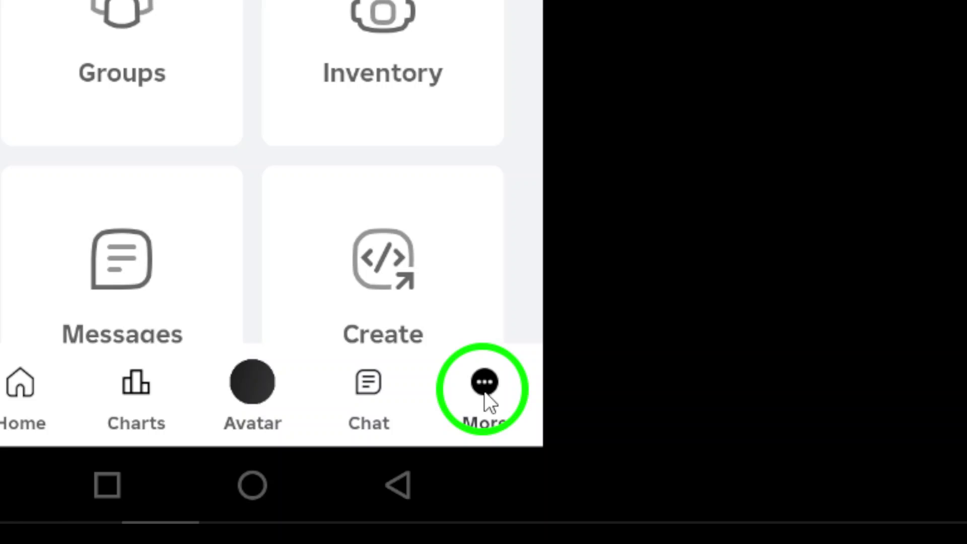
{"action": "scroll", "coordinate": [430, 204], "scroll_direction": "down", "scroll_amount": 3}
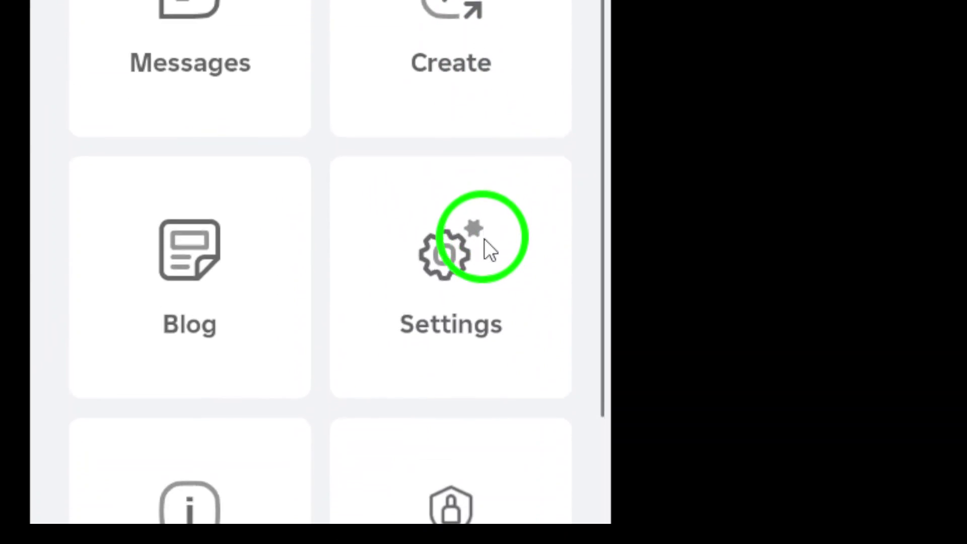
{"action": "left_click", "coordinate": [485, 239]}
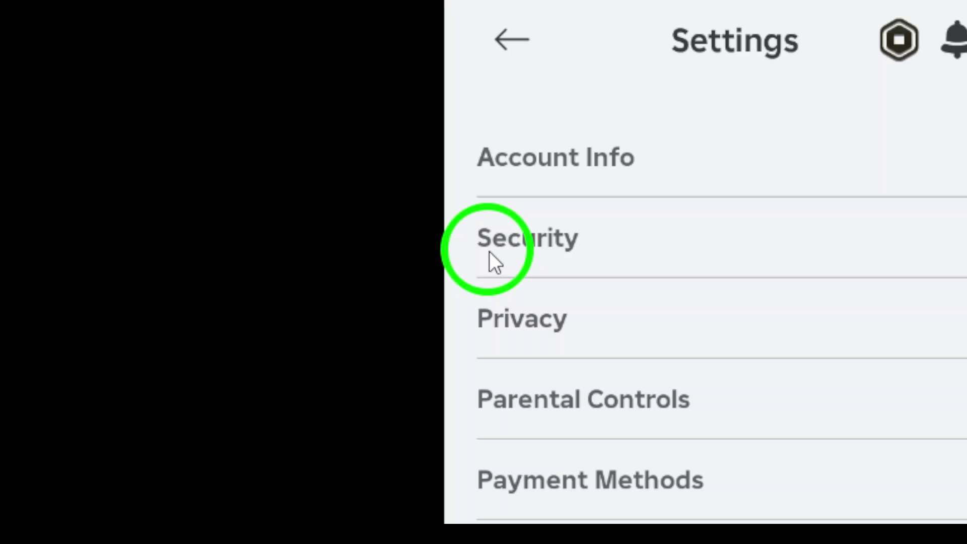
Go to Security and view the Where You're Logged In sessions list
{"action": "left_click", "coordinate": [551, 242]}
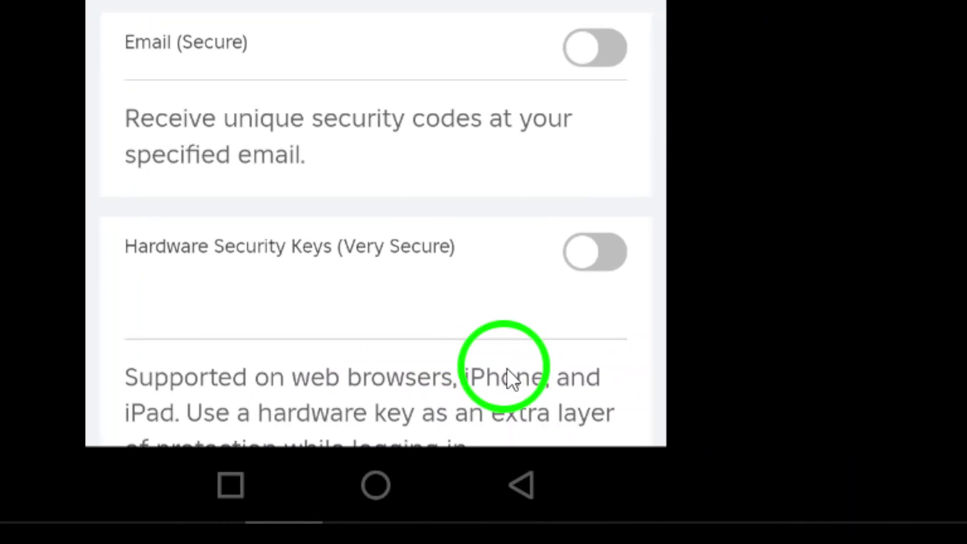
{"action": "scroll", "coordinate": [514, 274], "scroll_direction": "down", "scroll_amount": 5}
{"action": "scroll", "coordinate": [514, 280], "scroll_direction": "down", "scroll_amount": 2}
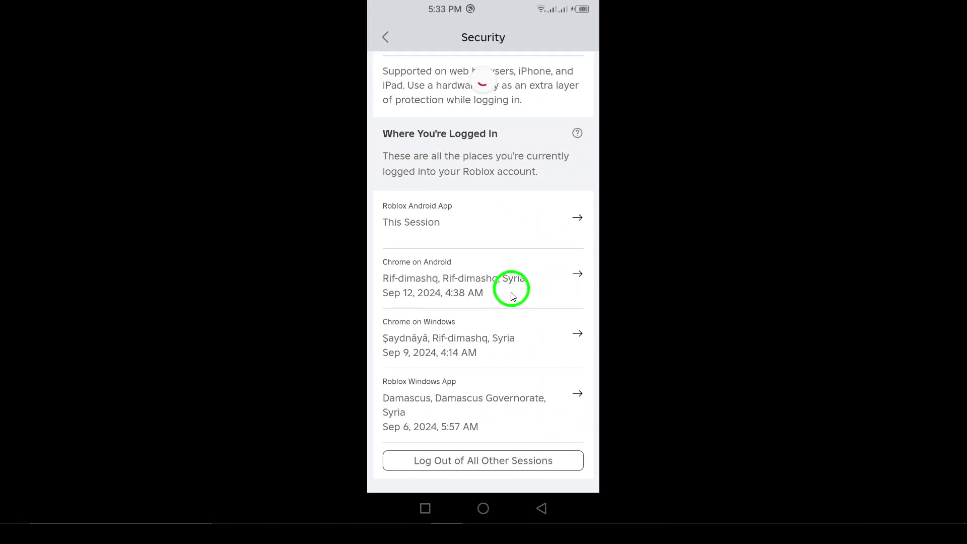